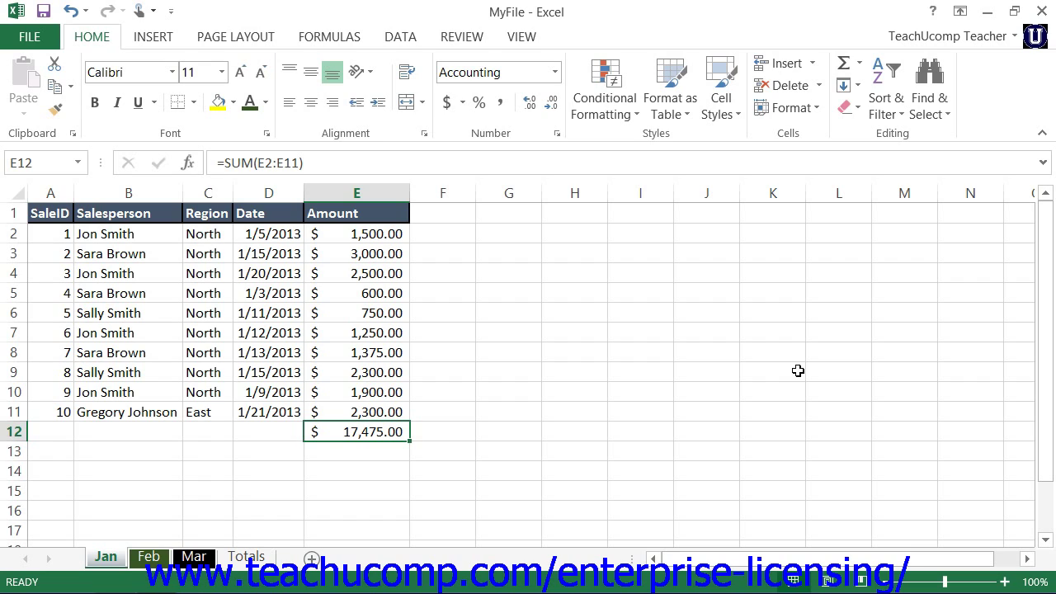
Step: Copy the Jan total 17,475.00 from cell E12 and go to the Totals sheet
left_click(371, 431)
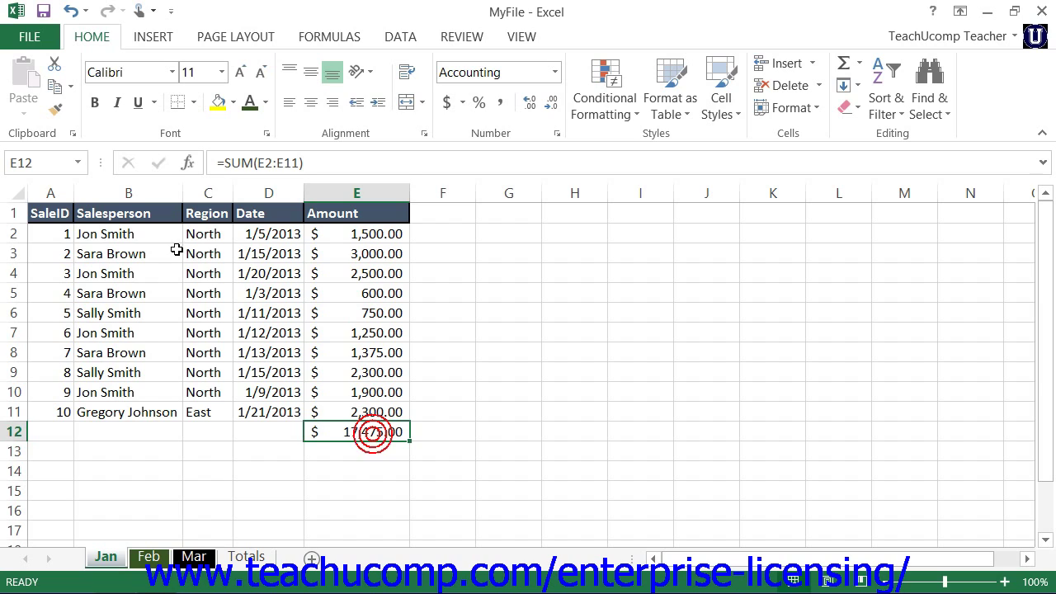
left_click(57, 87)
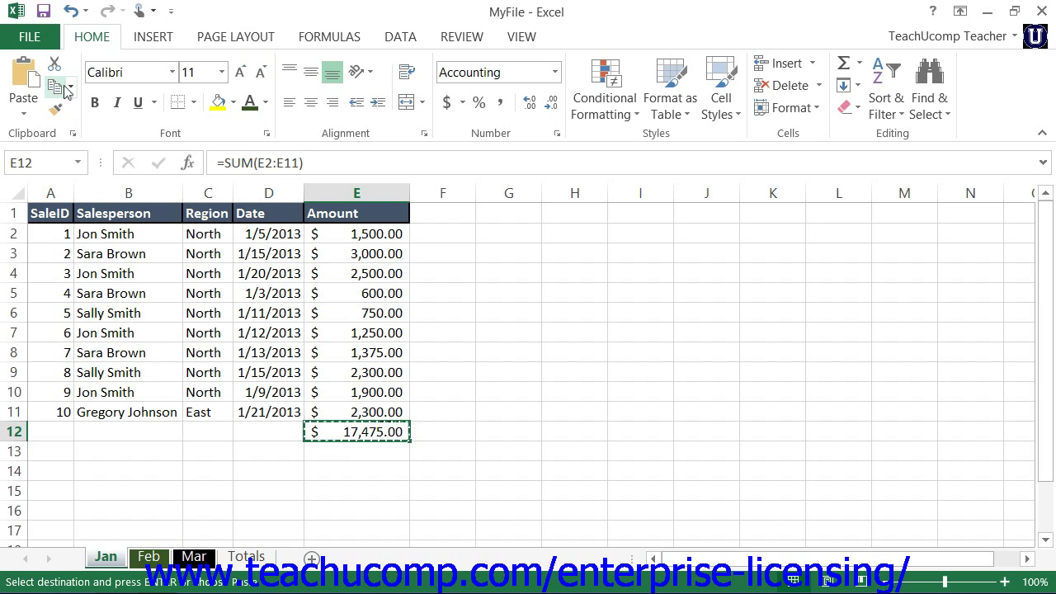
left_click(241, 556)
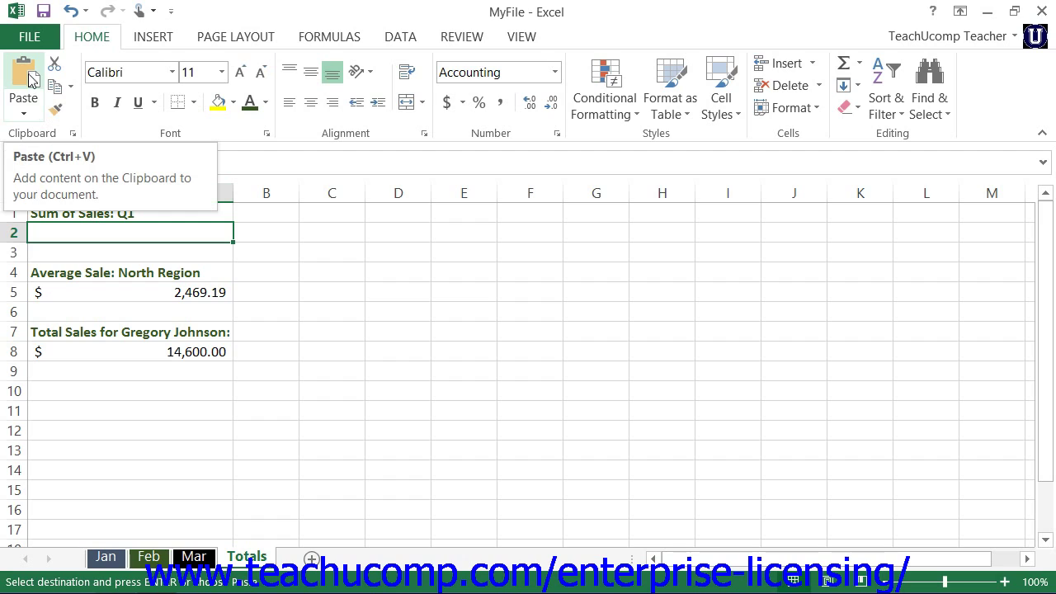
Step: Open Paste Special from the Paste dropdown for Totals cell A2
left_click(24, 115)
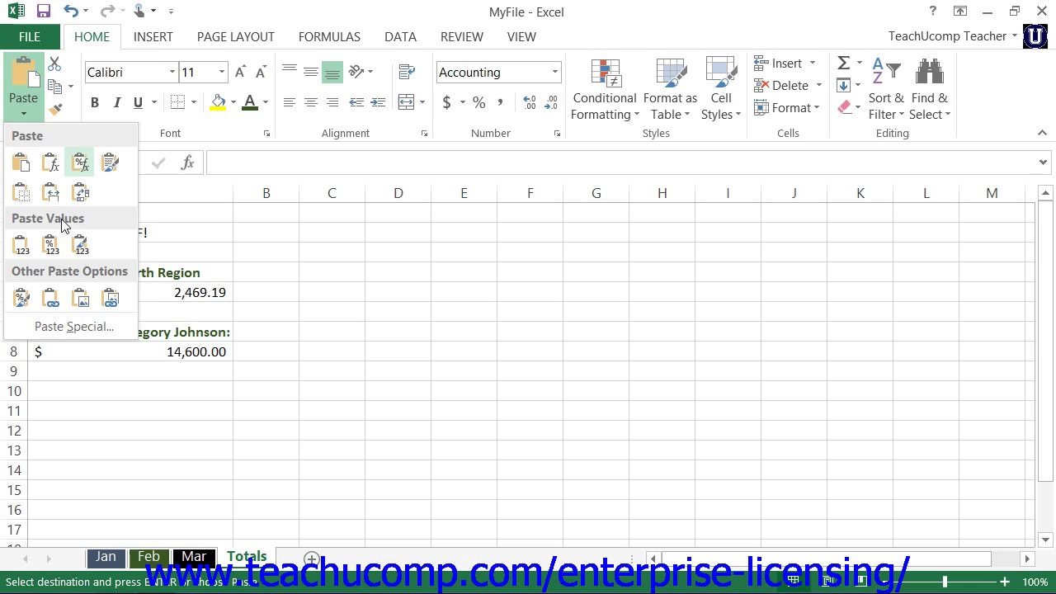
left_click(57, 328)
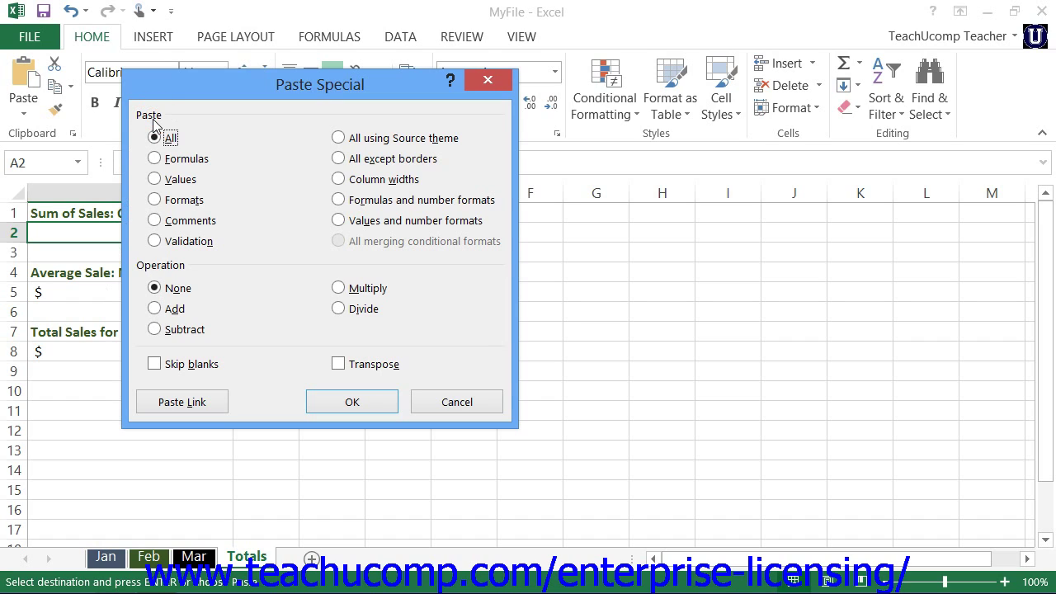
Step: Paste the Jan total into A2 as Values only, then go to the Feb sheet
left_click(154, 180)
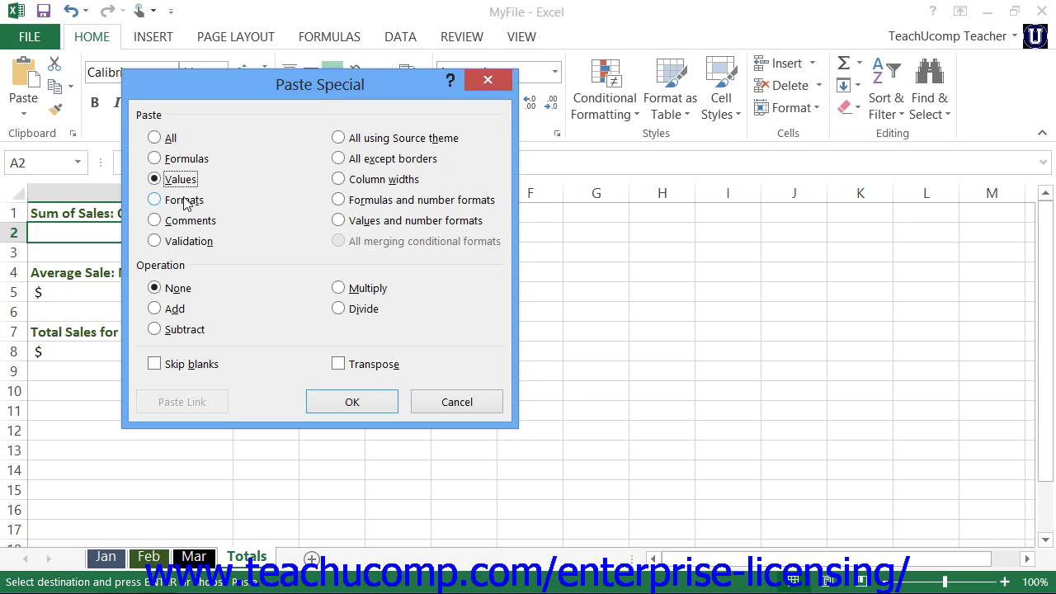
left_click(350, 401)
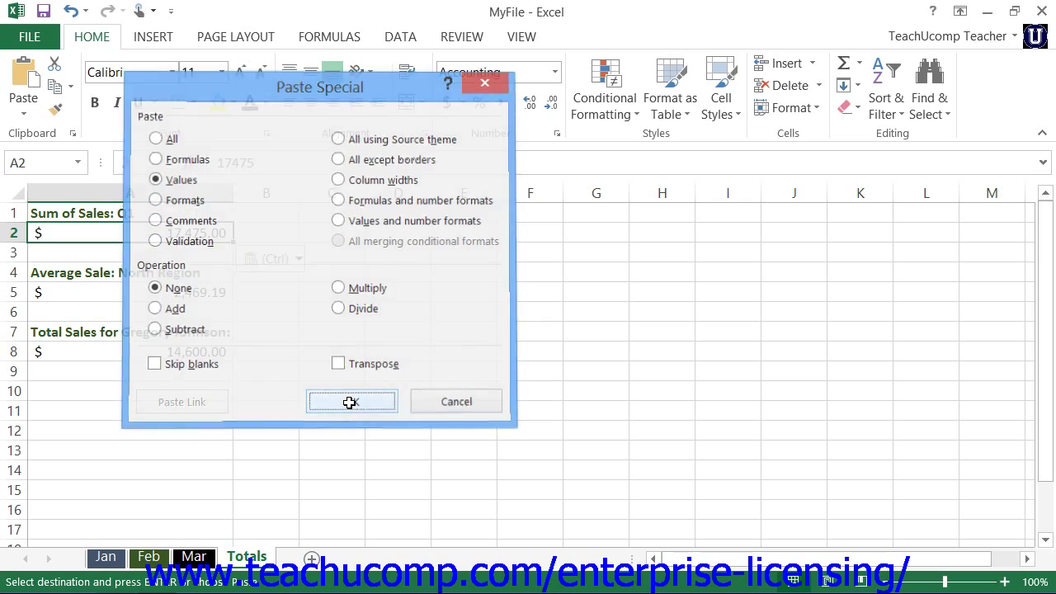
left_click(158, 558)
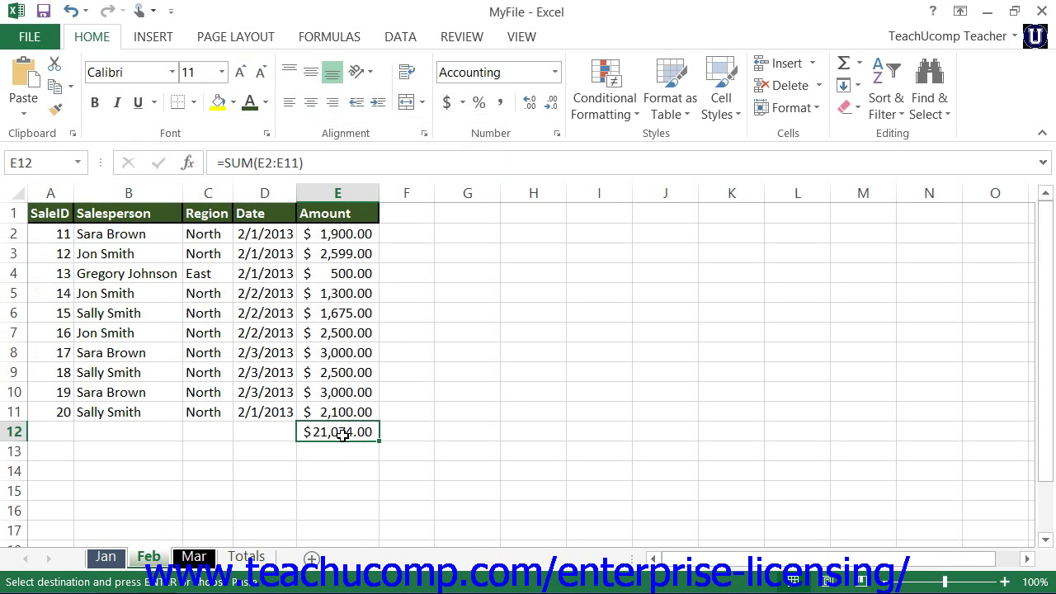
Step: Copy Feb's 21,074.00 total from E12 and reopen Paste Special on Totals A2
left_click(54, 87)
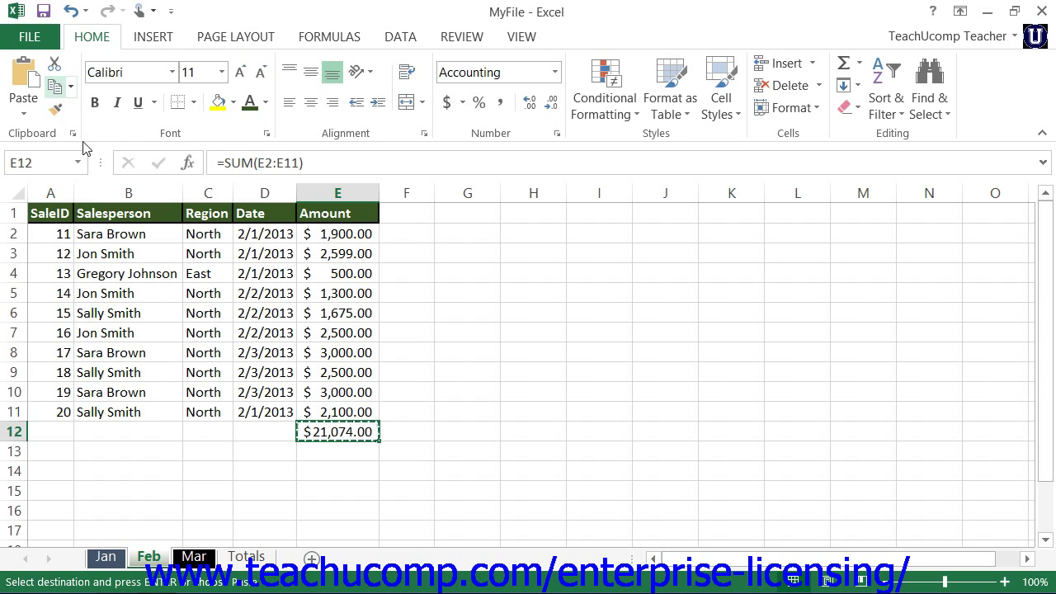
left_click(246, 558)
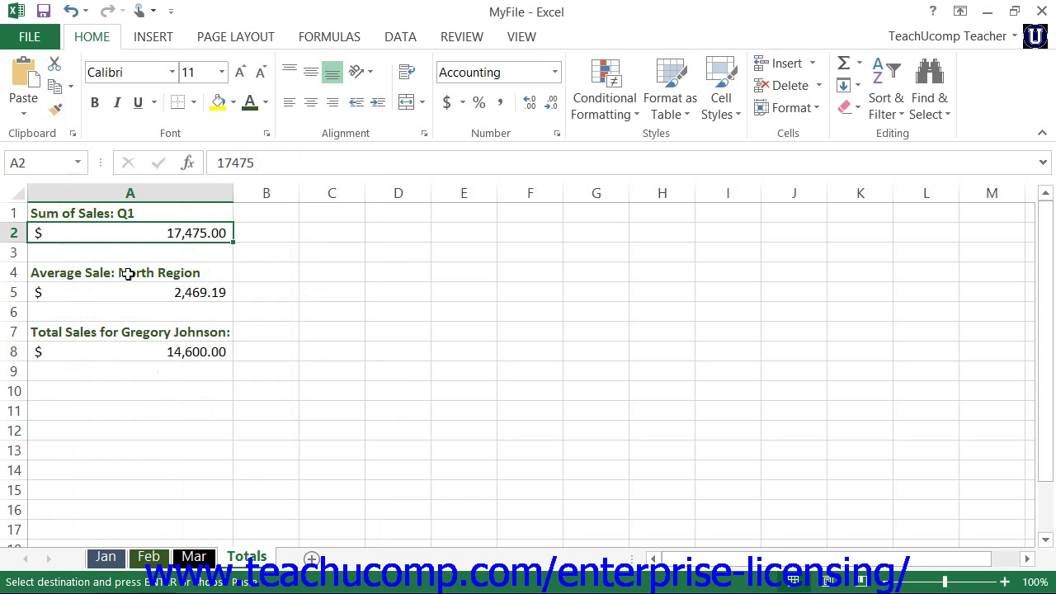
left_click(25, 112)
left_click(79, 327)
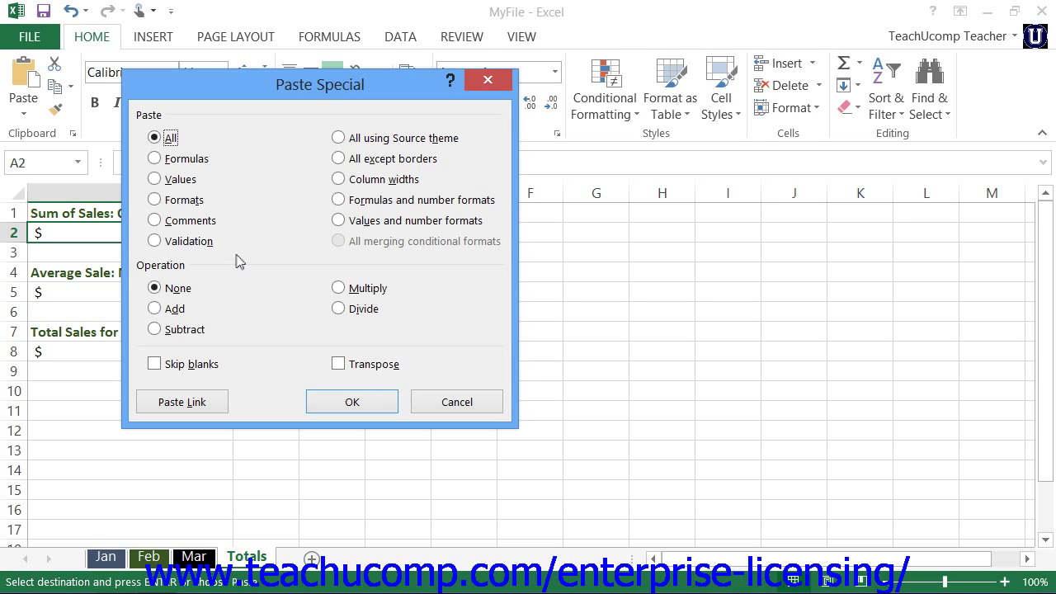
Step: Paste Feb's total into A2 as Values with the Add operation, giving 38,549.00
left_click(155, 138)
left_click(155, 159)
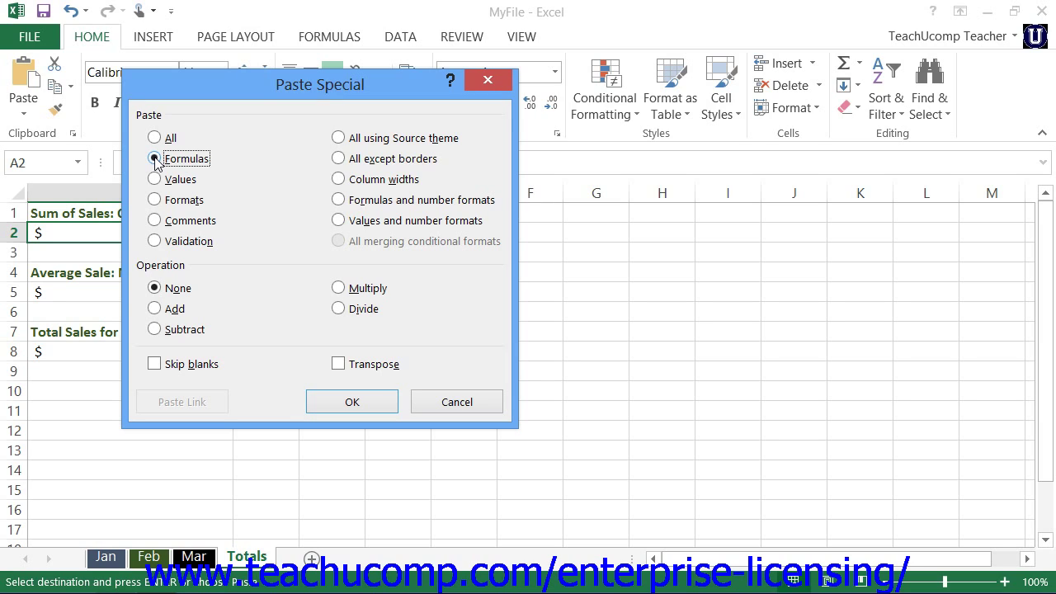
left_click(155, 179)
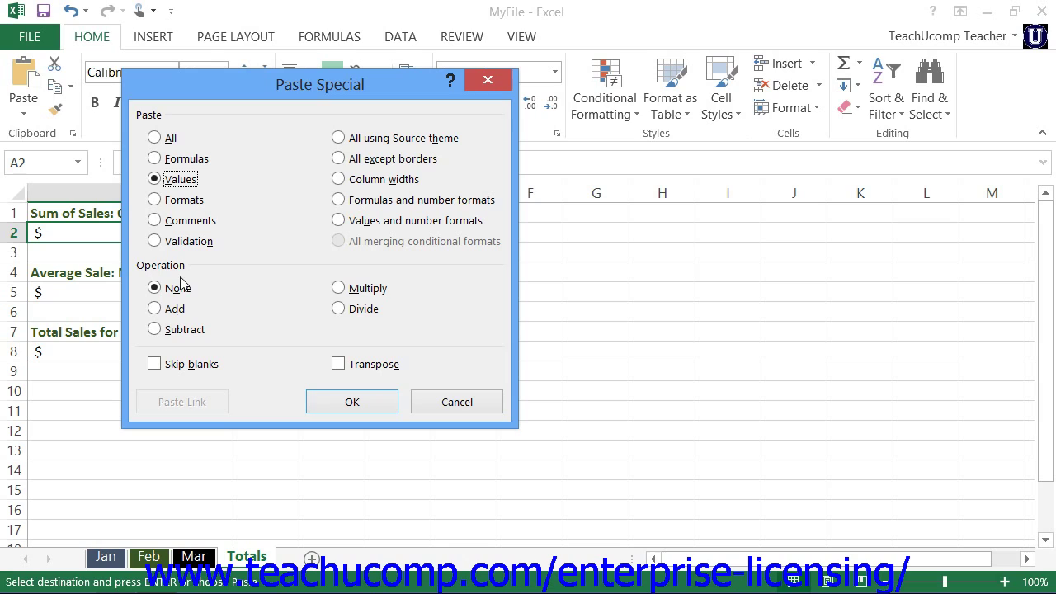
left_click(181, 311)
left_click(353, 402)
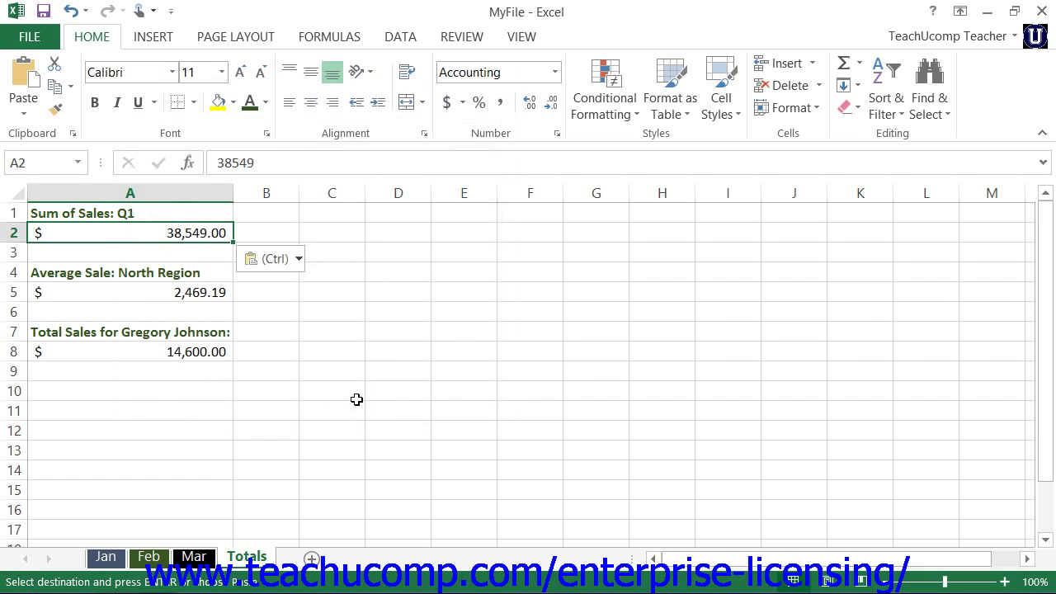
Step: Copy Mar's 40,250.00 total from E12 and reopen Paste Special on Totals A2
left_click(194, 556)
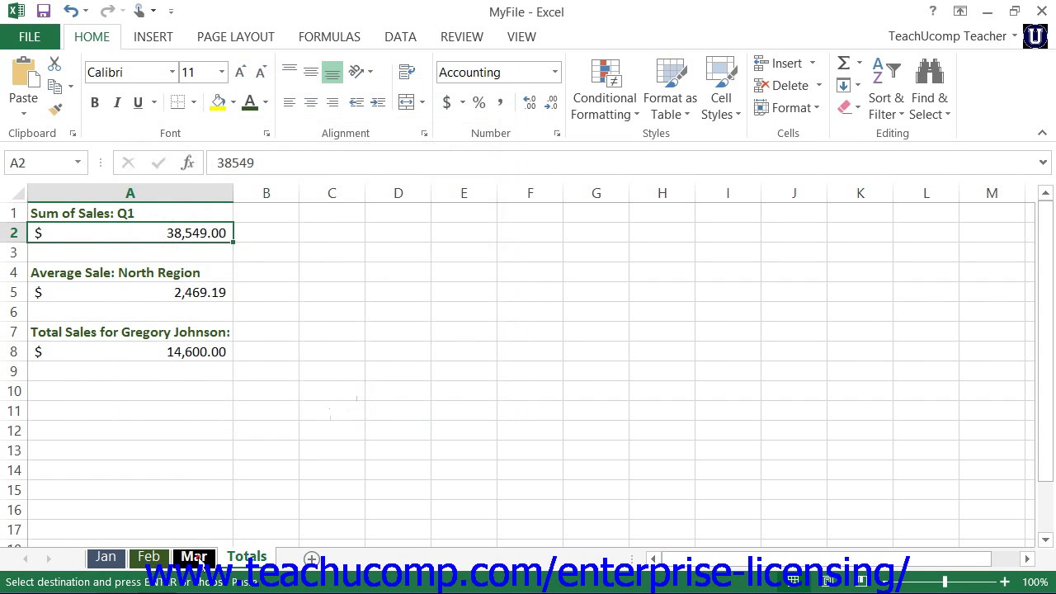
left_click(328, 445)
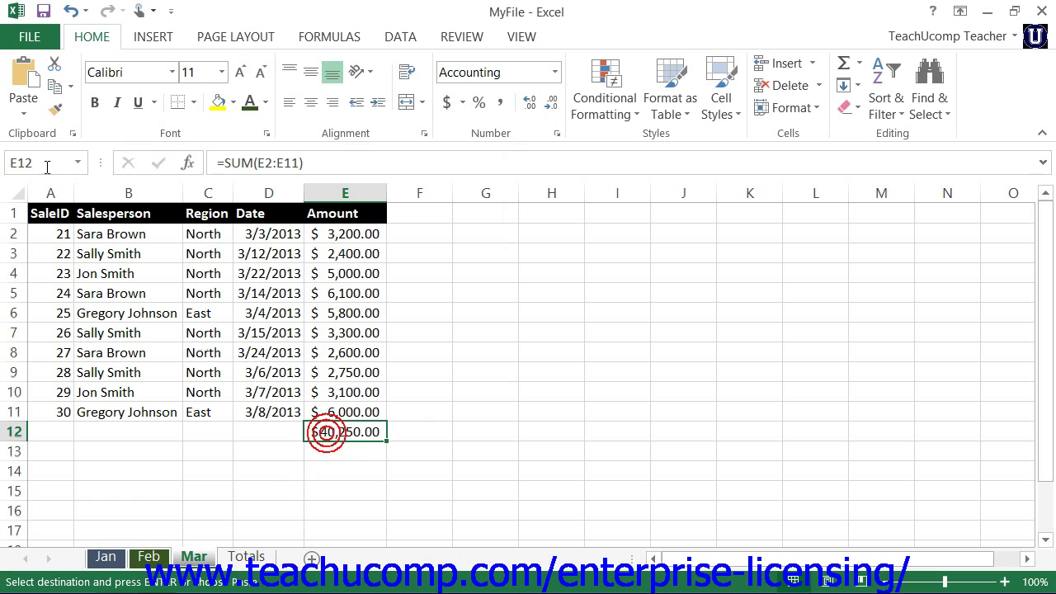
left_click(55, 86)
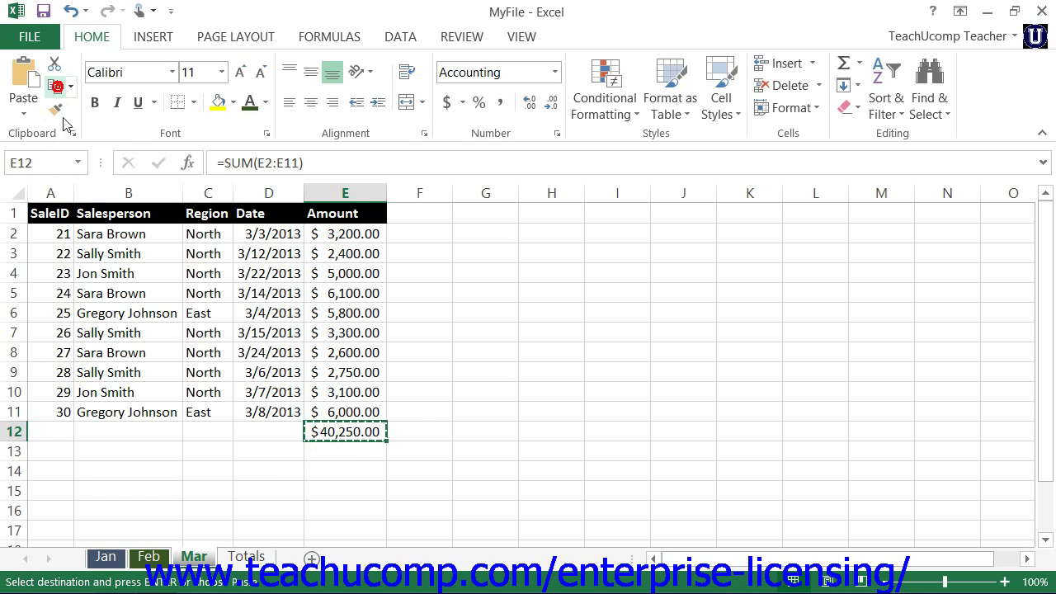
left_click(247, 556)
left_click(136, 233)
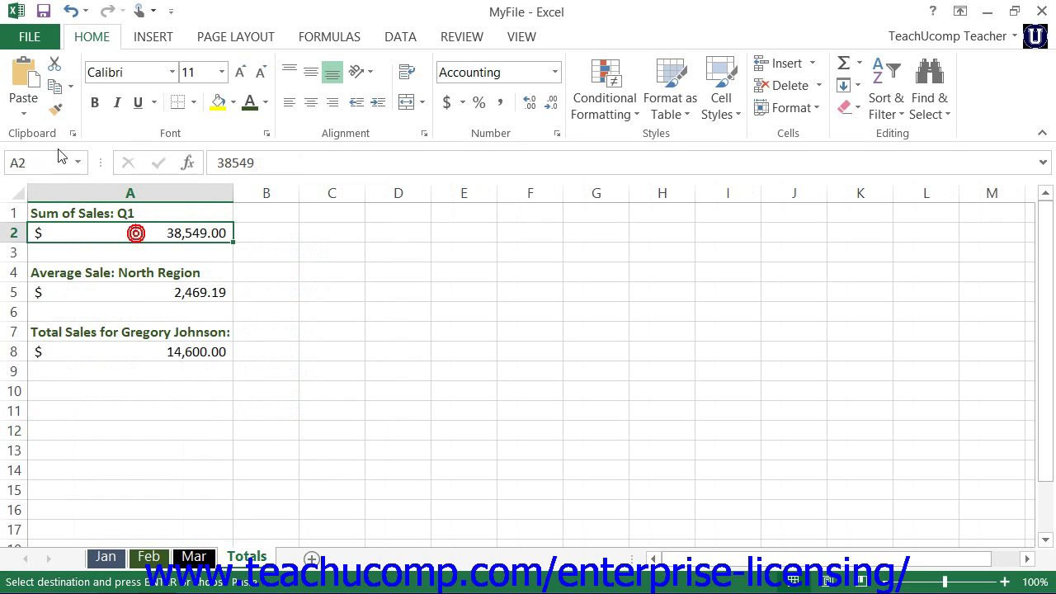
left_click(28, 109)
left_click(93, 326)
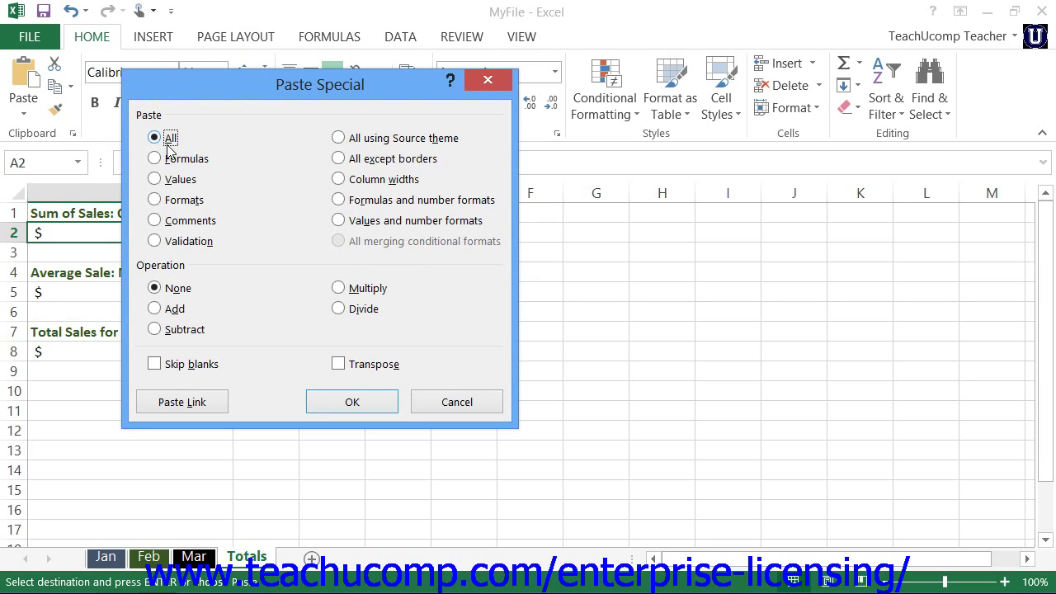
Step: Try the Formats, Comments, Validation, All using Source theme and All except borders paste options
left_click(157, 200)
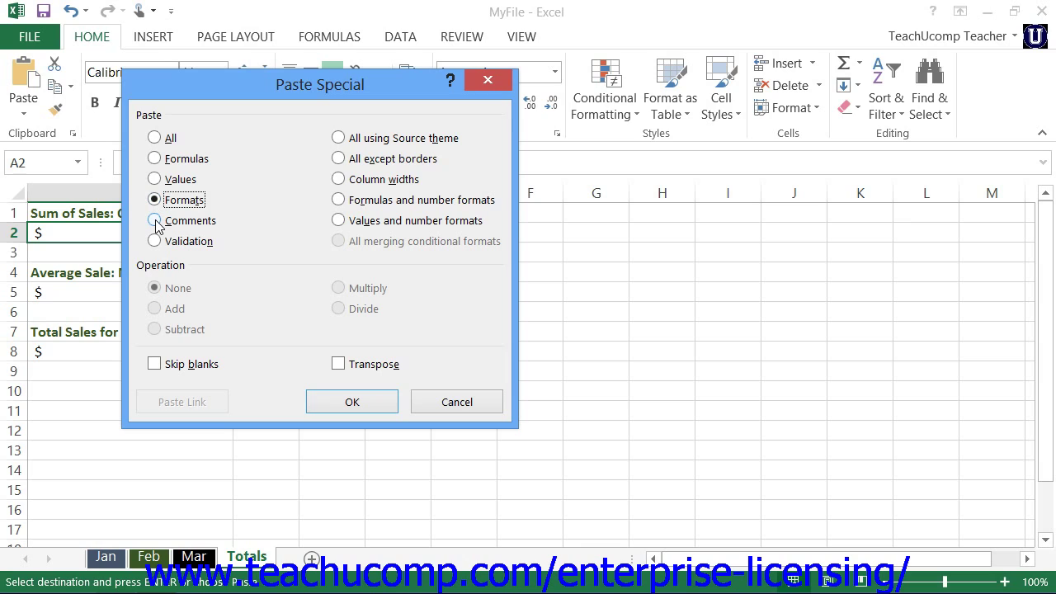
left_click(155, 221)
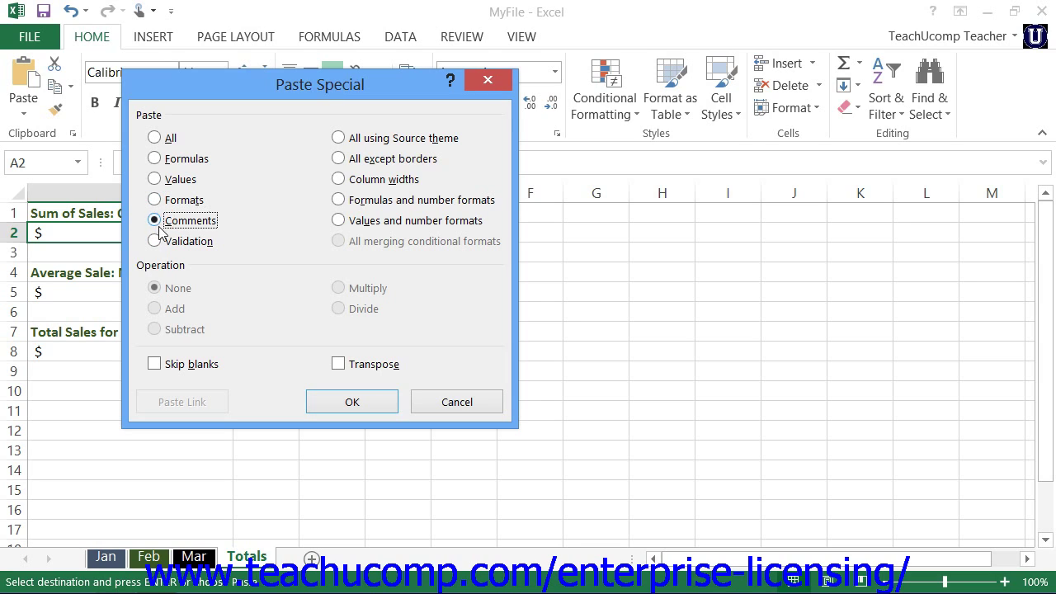
left_click(157, 242)
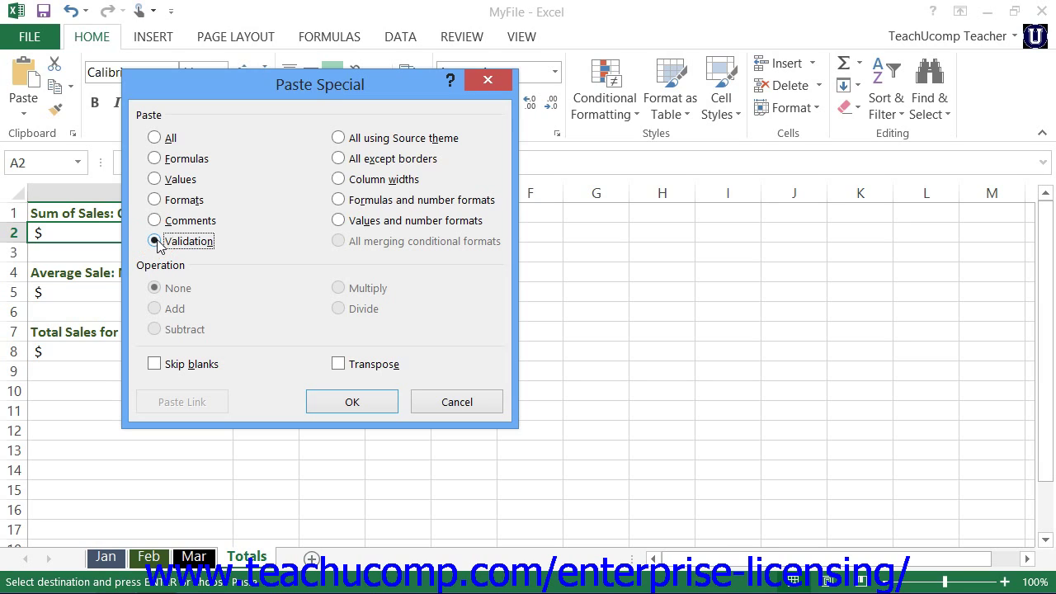
left_click(339, 137)
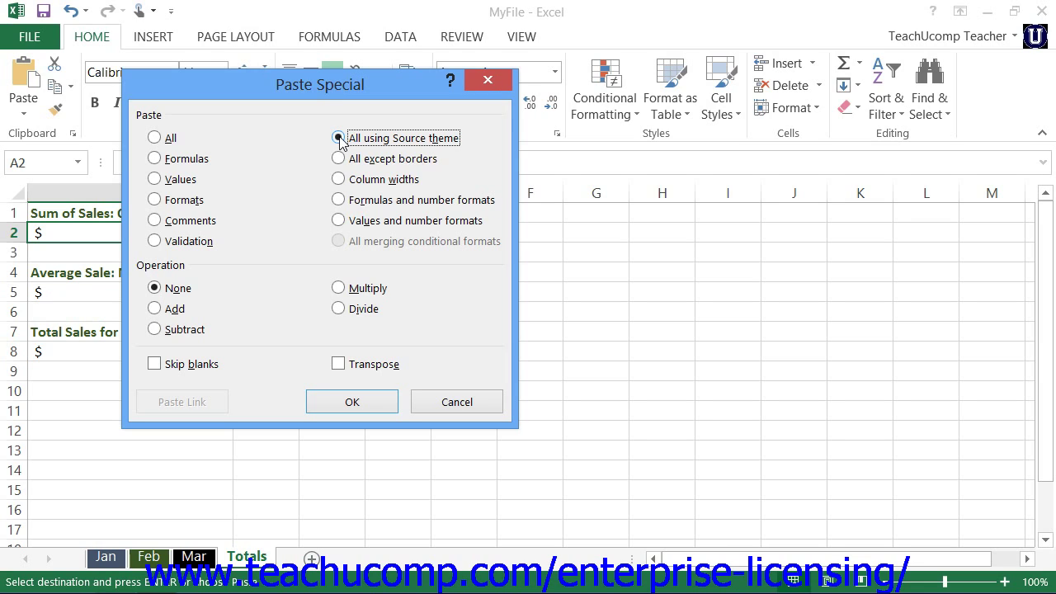
left_click(339, 158)
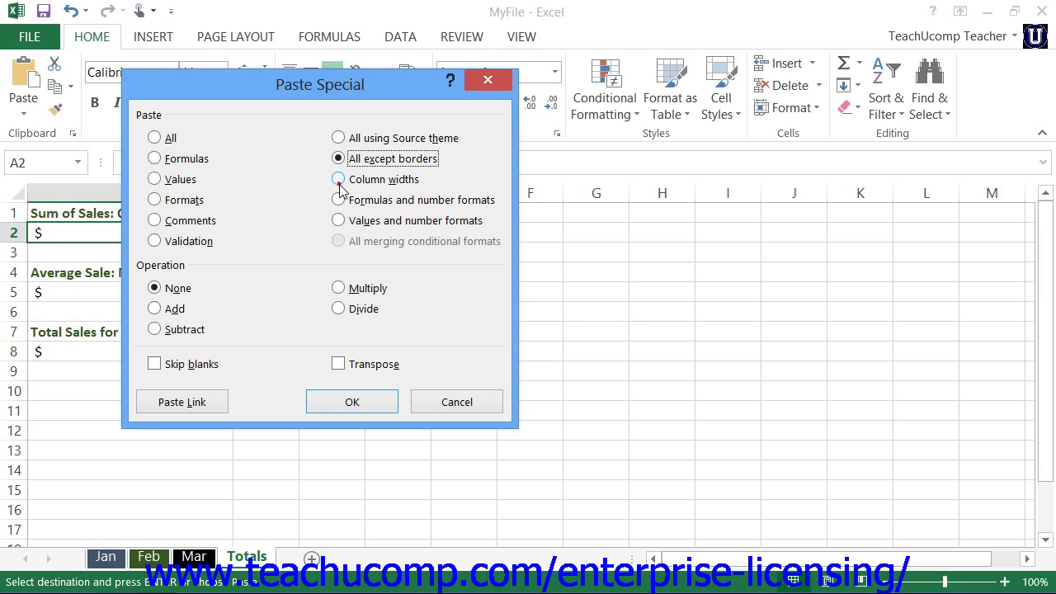
Step: Try Column widths, Formulas and number formats, Values and number formats, and tick Skip blanks
left_click(339, 182)
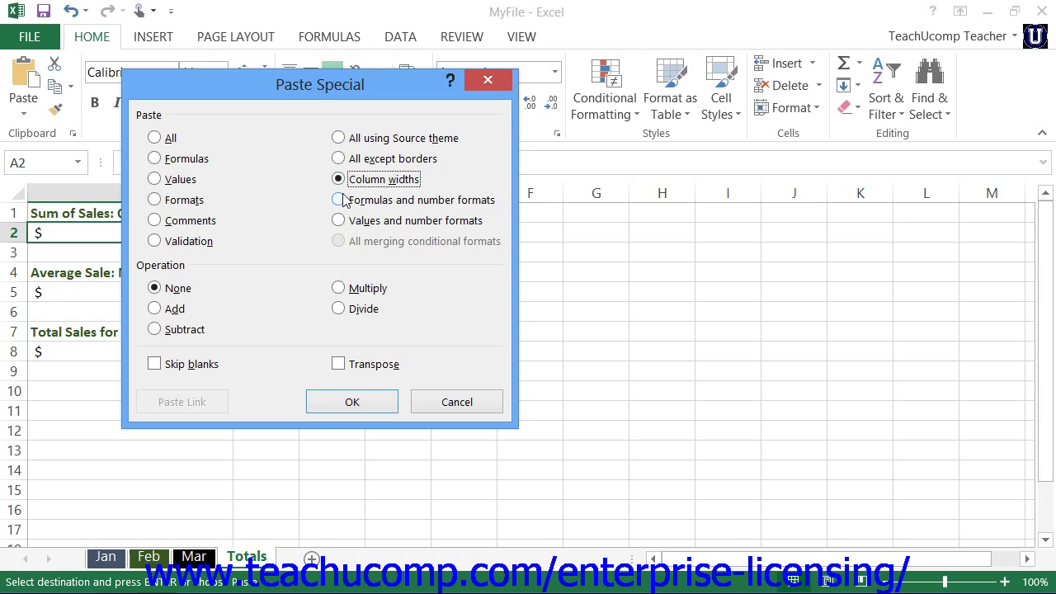
left_click(341, 200)
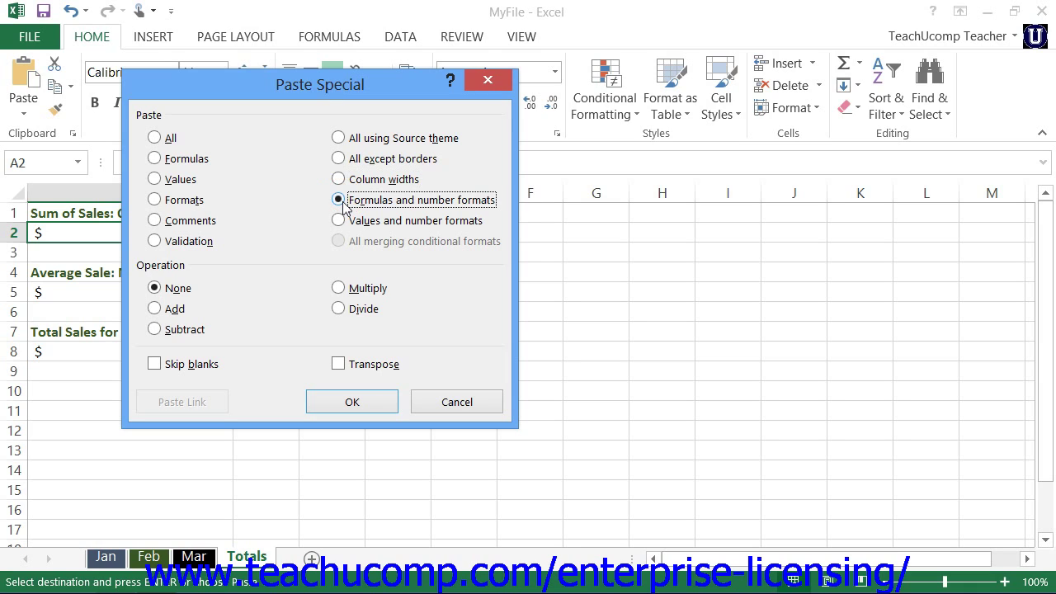
left_click(340, 220)
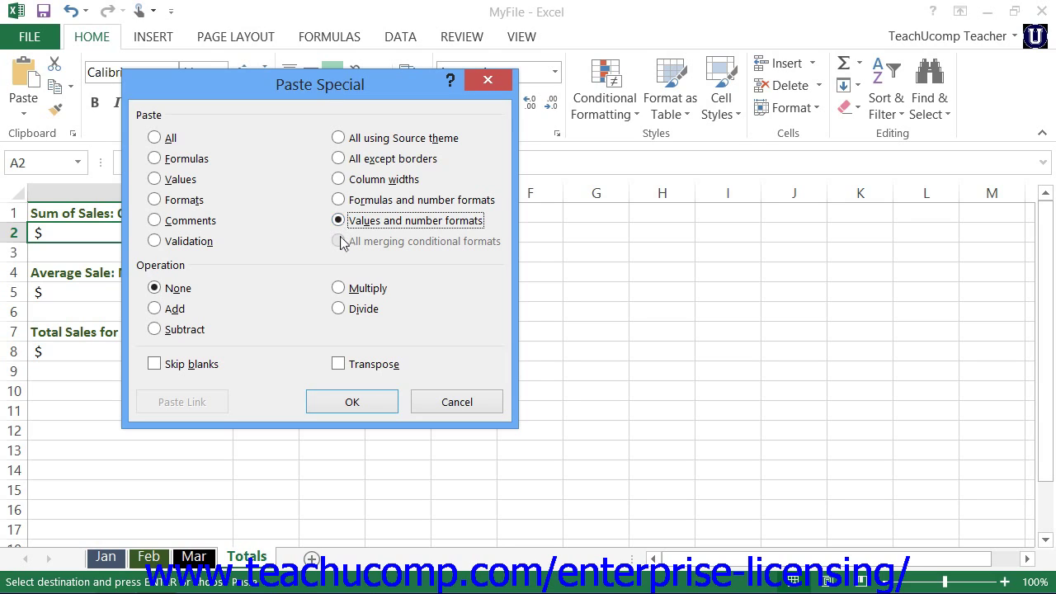
left_click(341, 242)
left_click(158, 367)
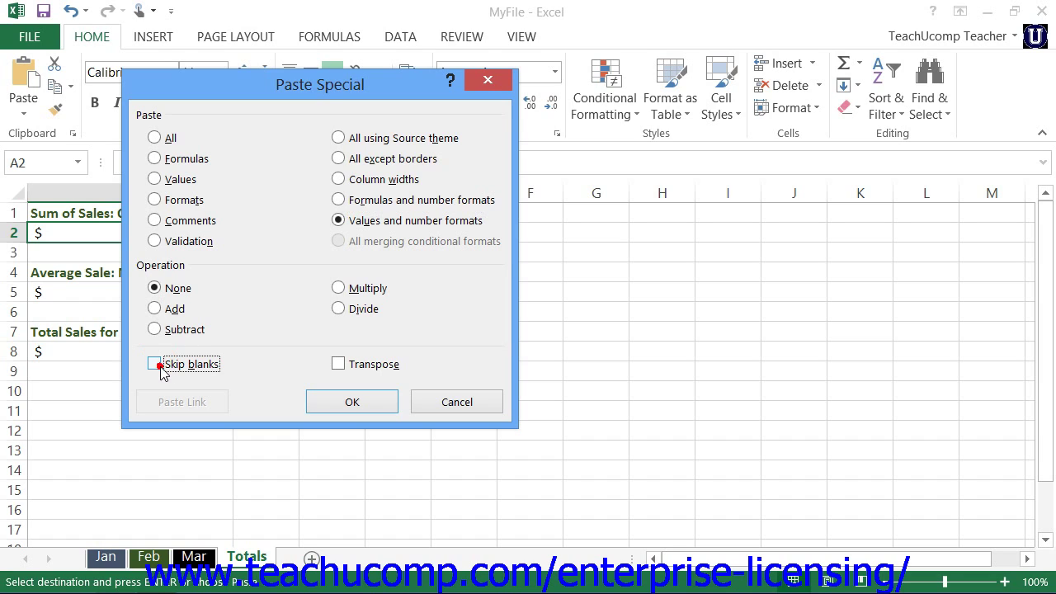
Step: Clear Skip blanks and Transpose, then choose Values with the Add operation for Mar's total
left_click(161, 368)
left_click(346, 366)
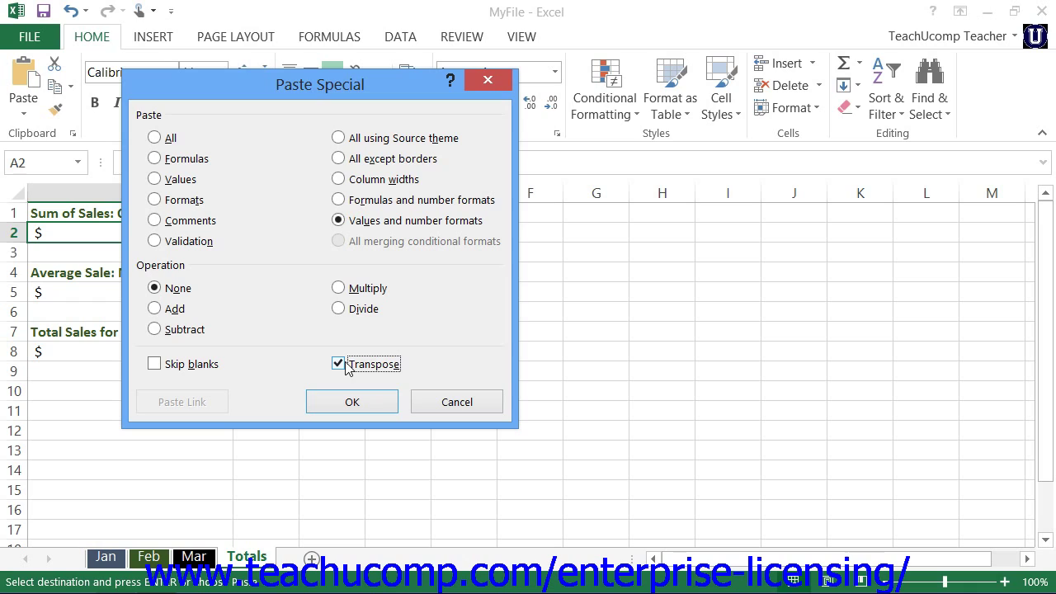
left_click(345, 365)
left_click(154, 179)
left_click(156, 310)
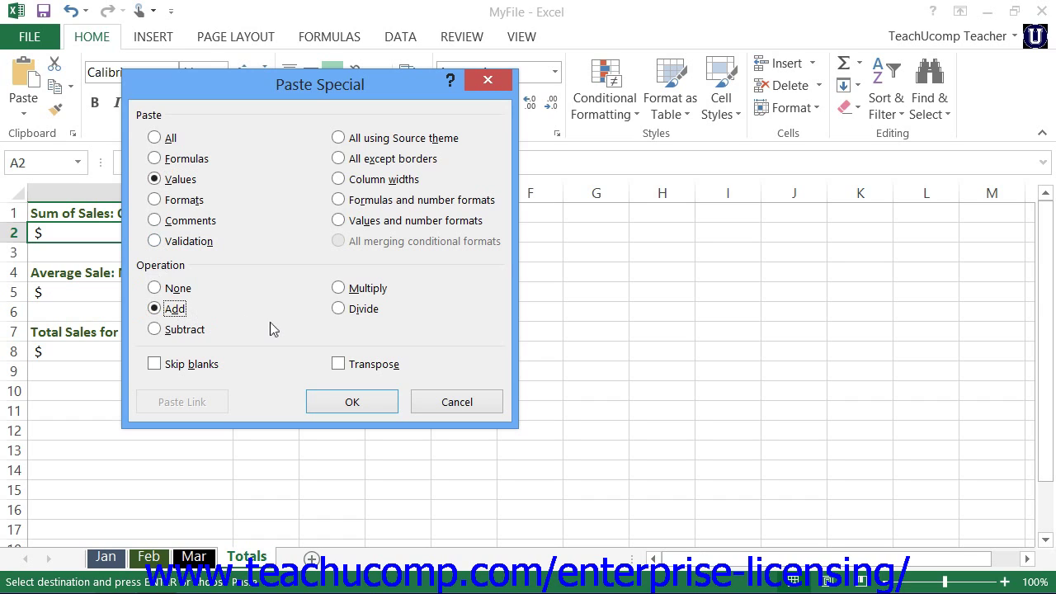
left_click(327, 398)
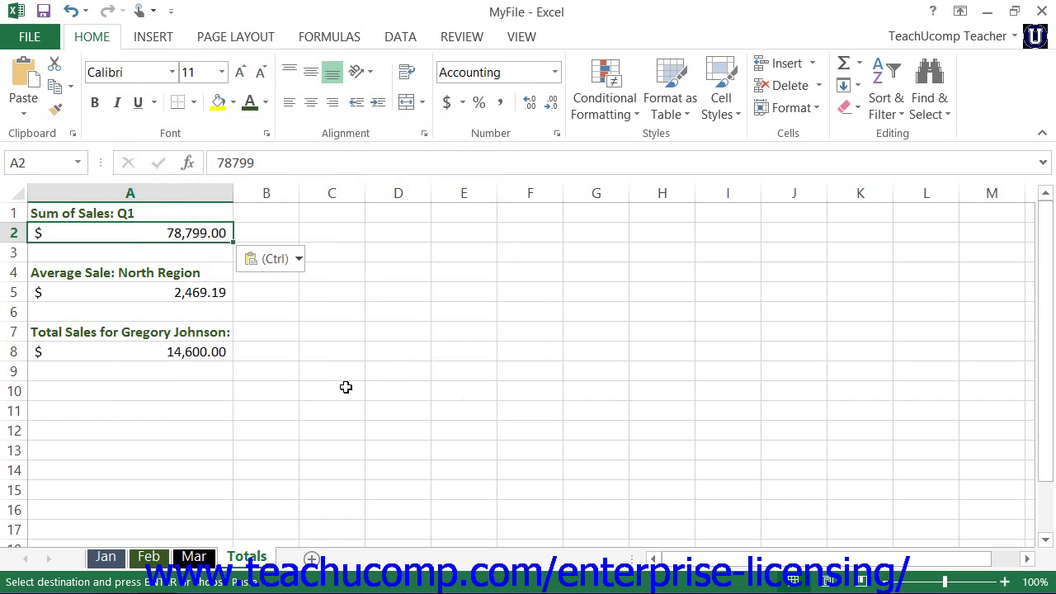